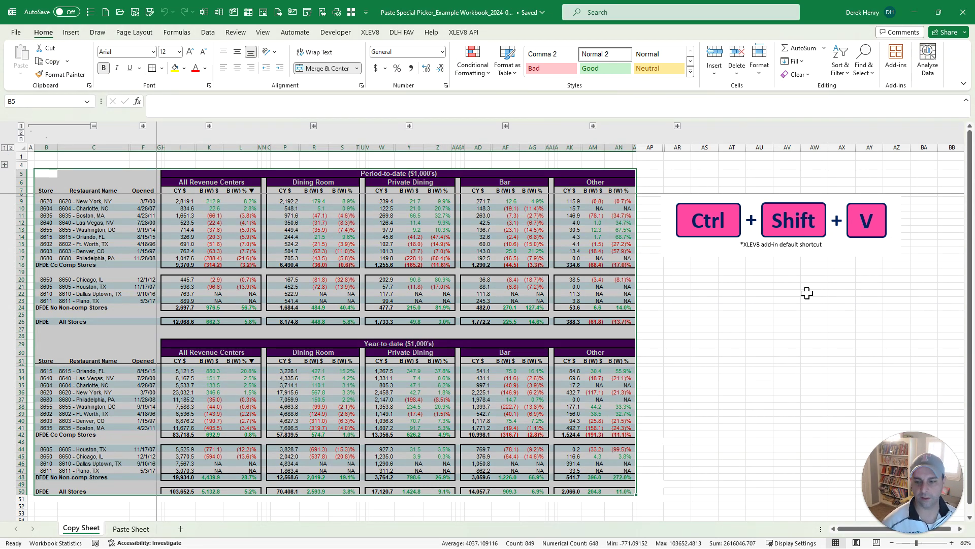
Copy the restaurant revenue report and paste it onto Paste Sheet as values only (code V).
key("ctrl+c")
key("ctrl+Page_Down")
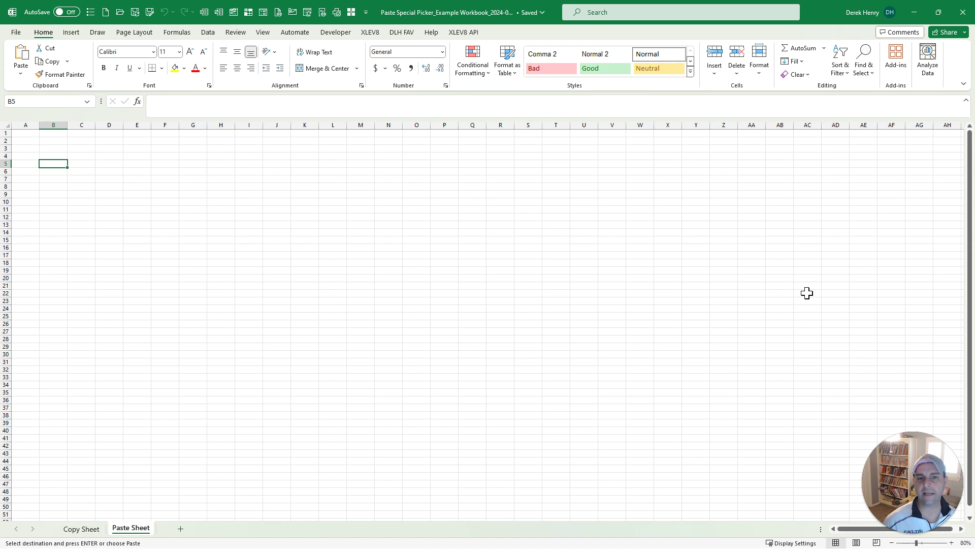
key("ctrl+shift+v")
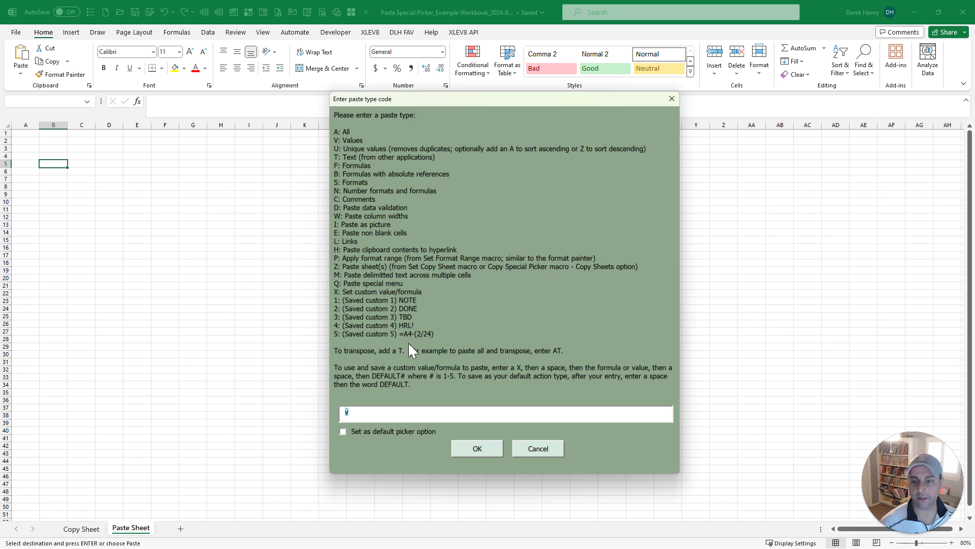
key("Return")
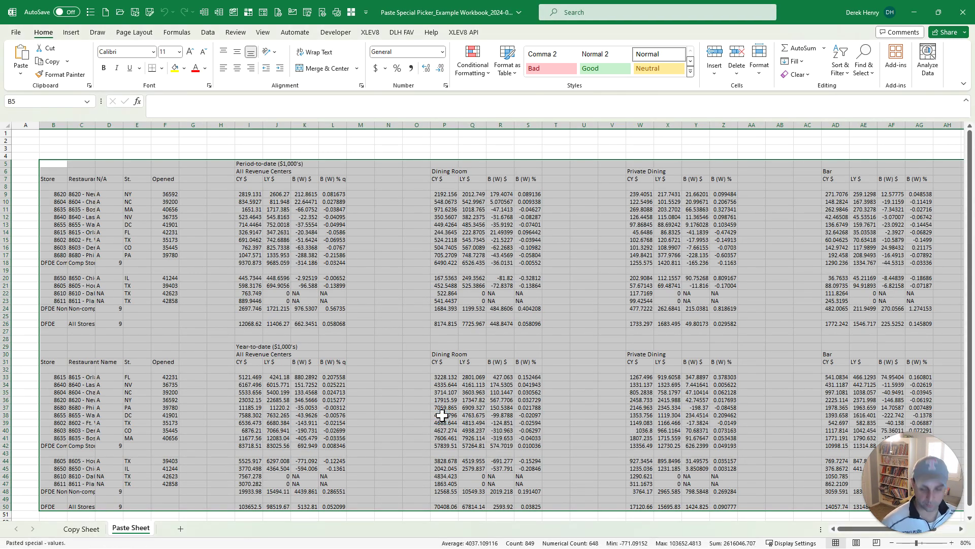
Paste the report's formats (code S) and column widths (code W) onto Paste Sheet.
key("ctrl+shift+v")
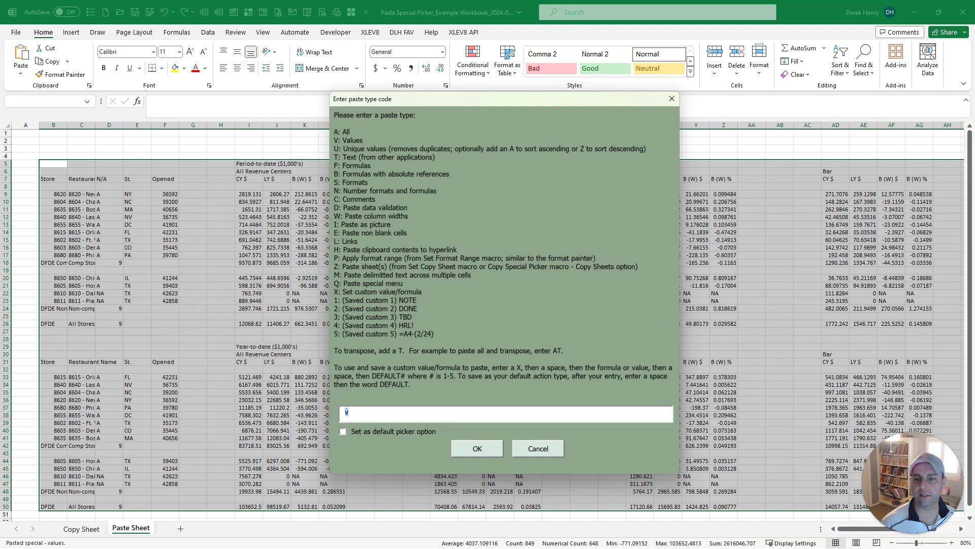
type("s")
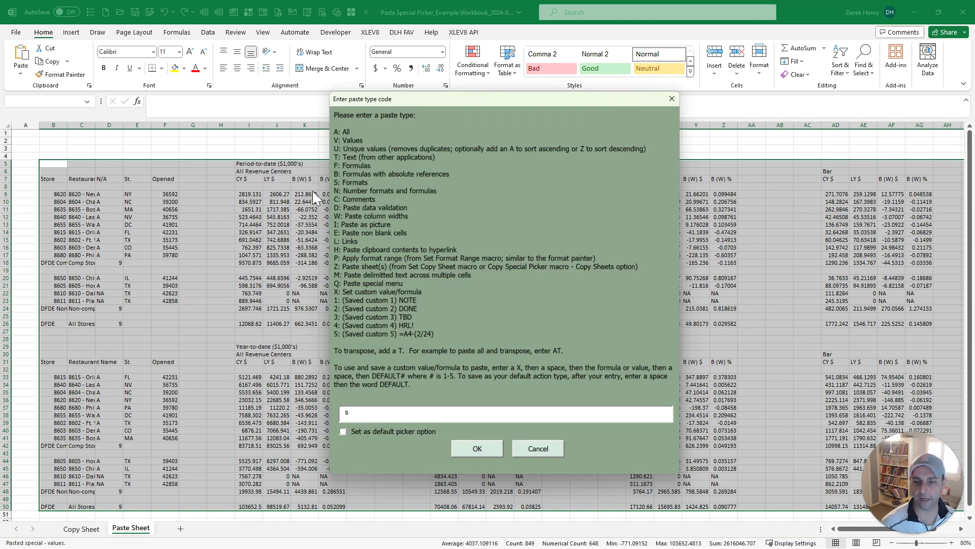
key("Return")
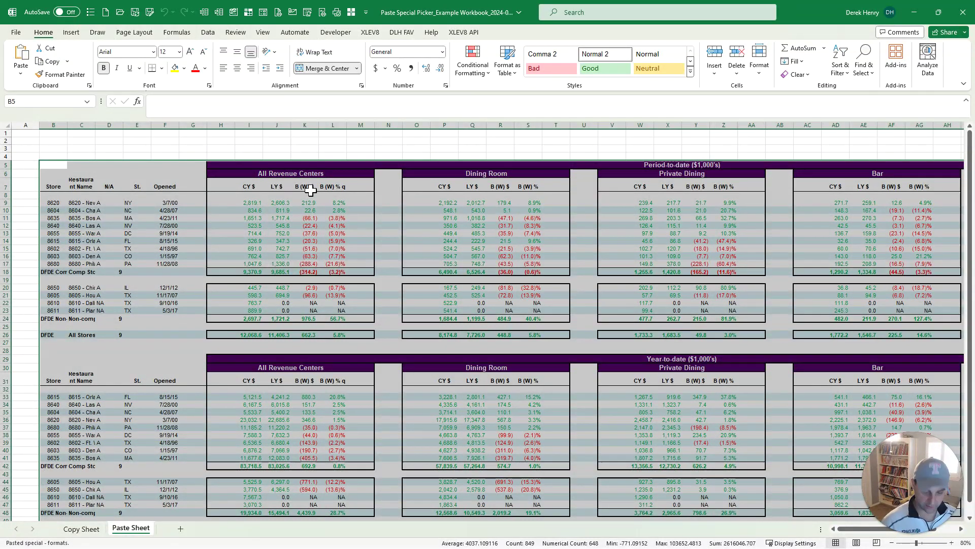
key("ctrl+shift+v")
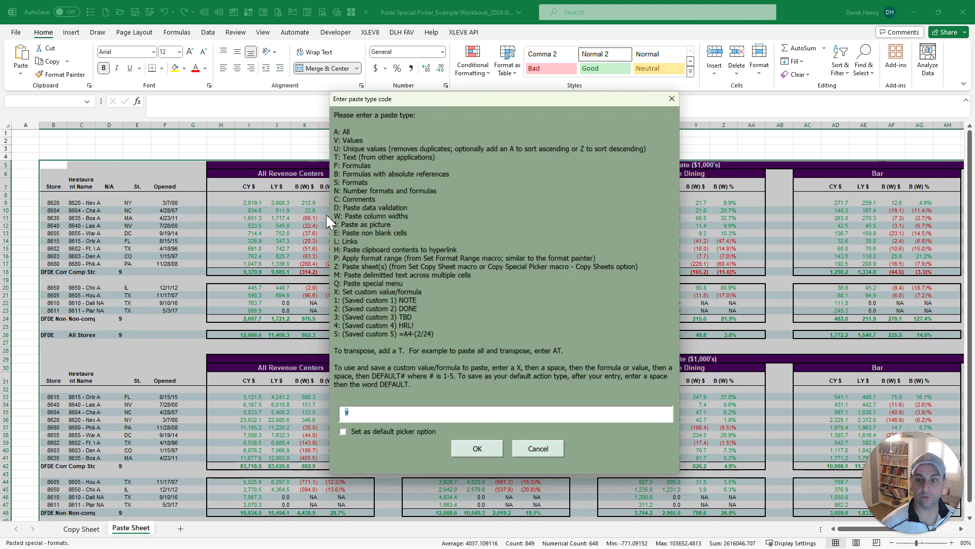
type("w")
key("Return")
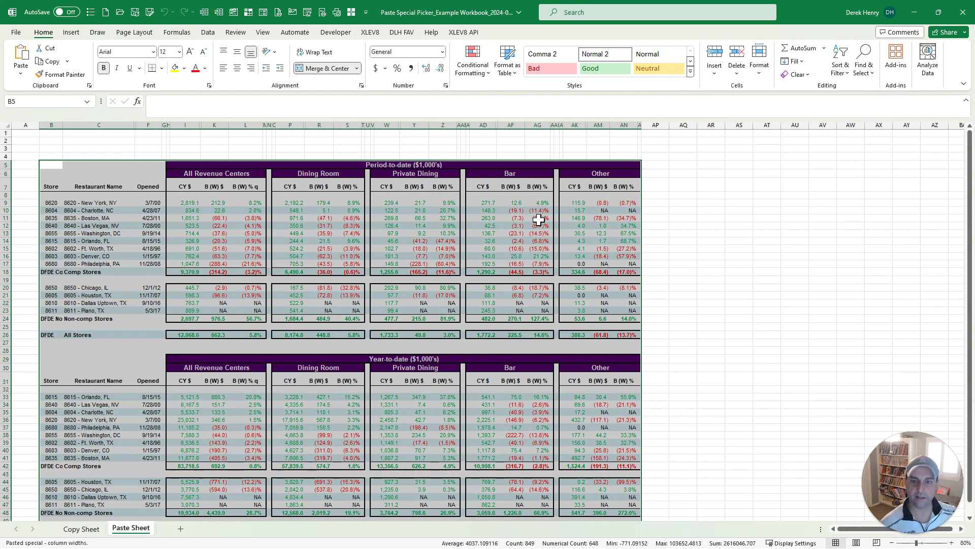
key("ctrl+shift+v")
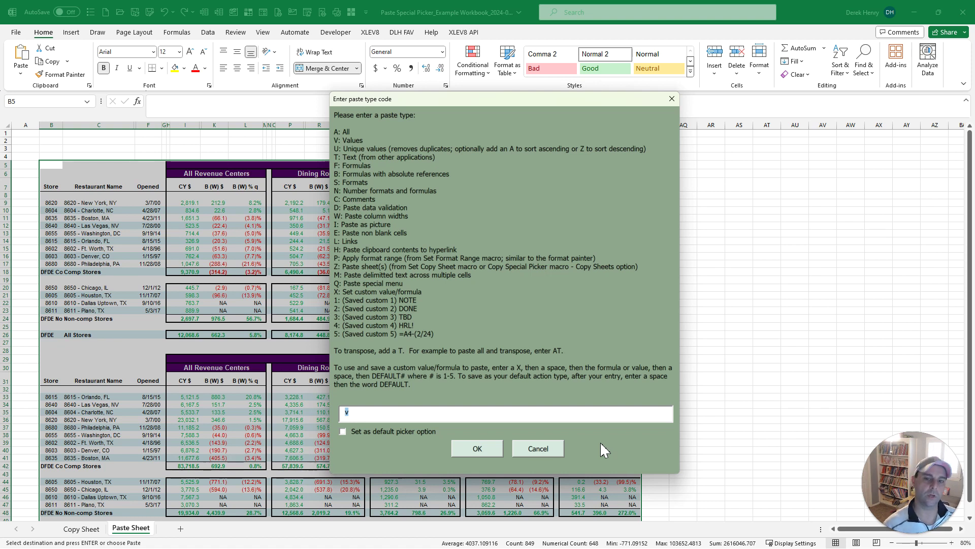
Cancel the Enter paste type code dialog without pasting anything more.
left_click(561, 450)
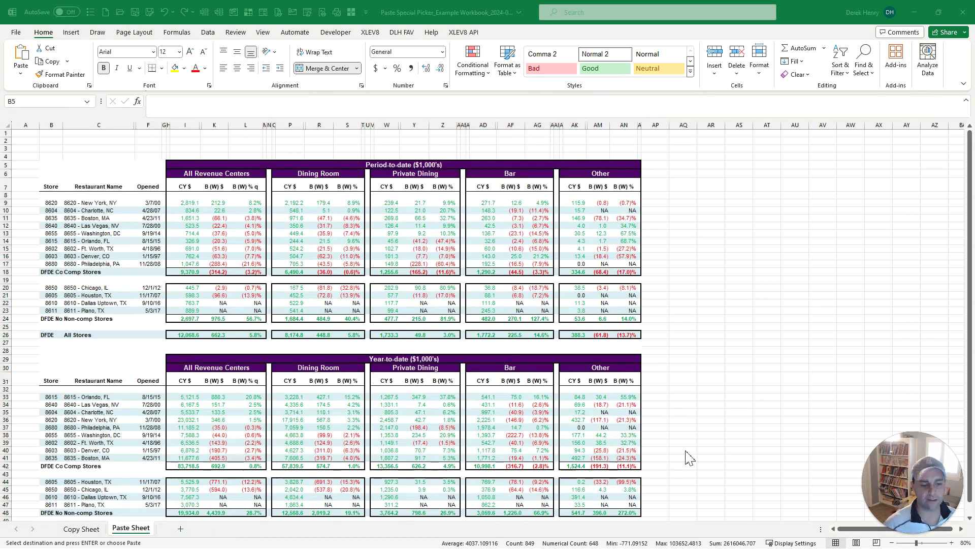